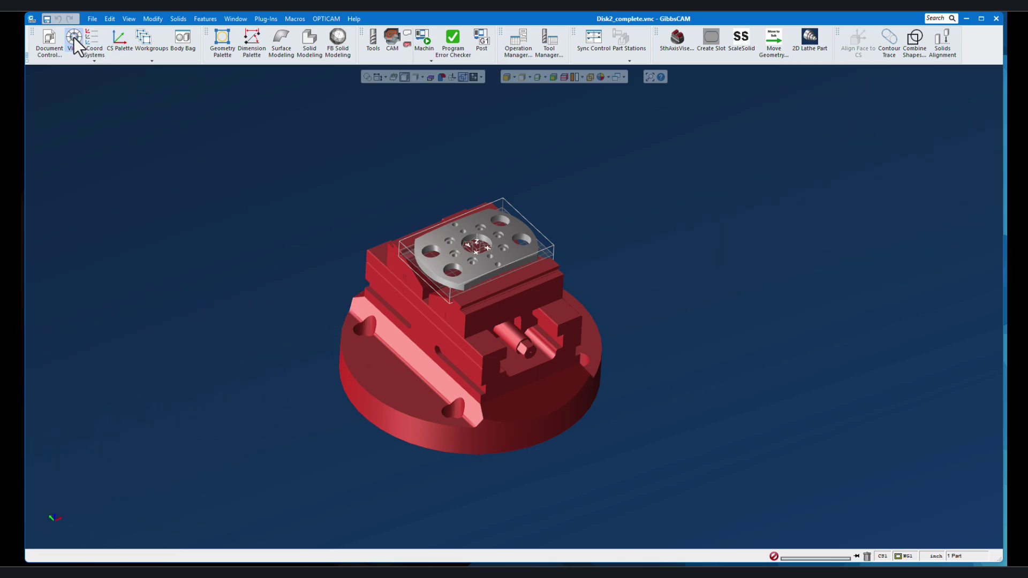
Step: Review the machine, material and stock settings in the part's document control, closing it without changes
click(54, 45)
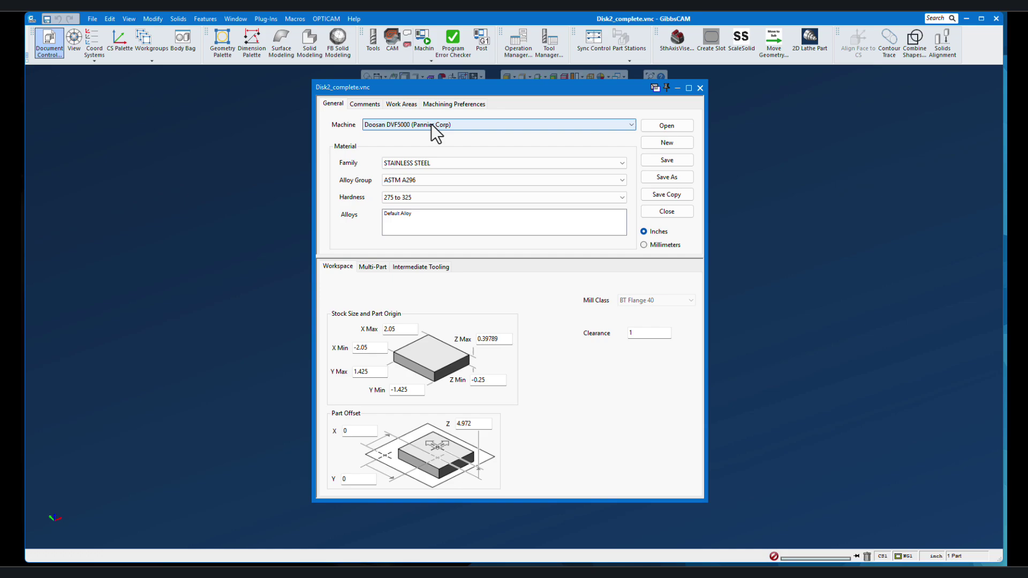
click(700, 88)
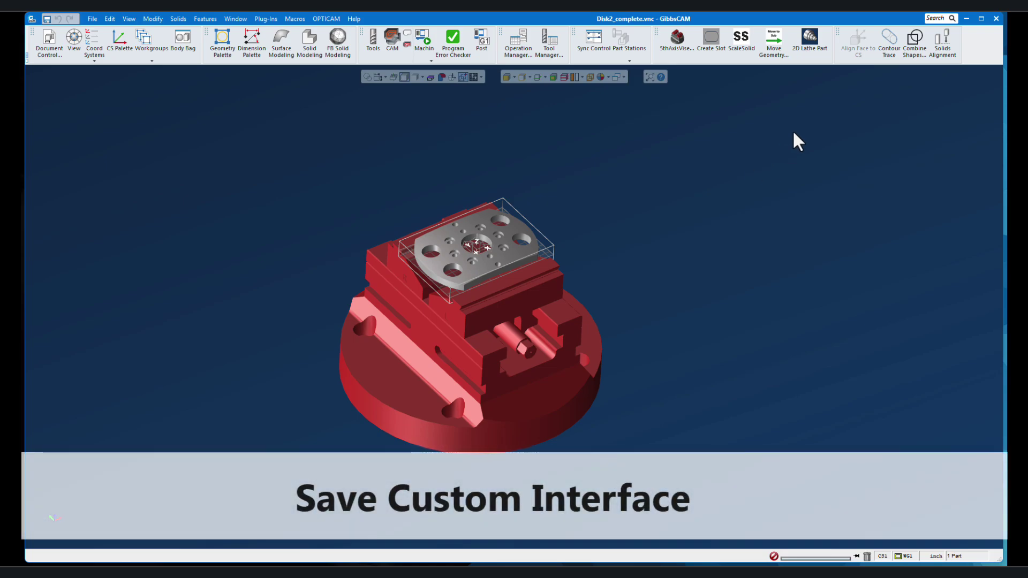
Step: Open the toolbar and menu customization dialog and move it clear of its original place
click(852, 19)
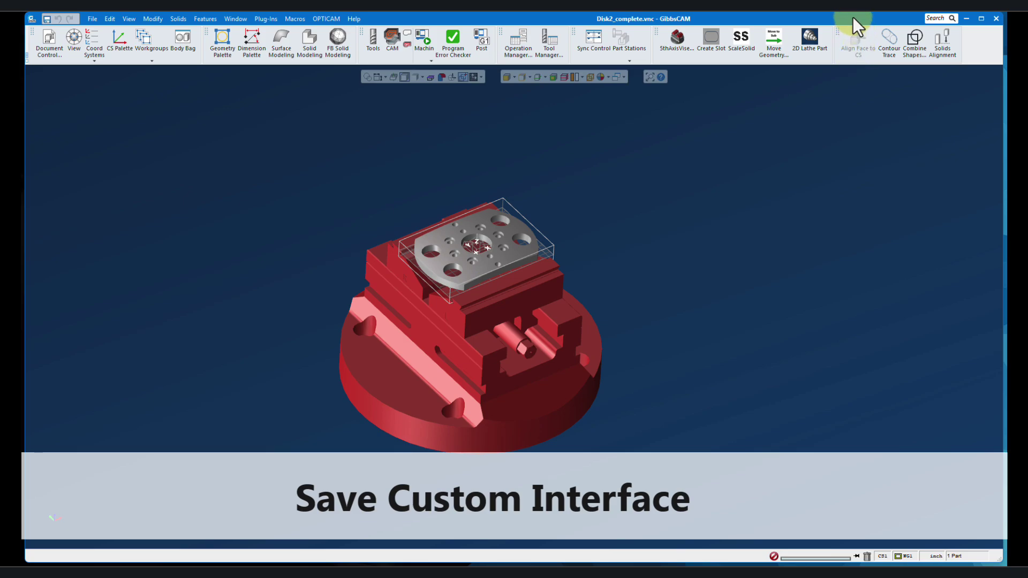
right_click(852, 19)
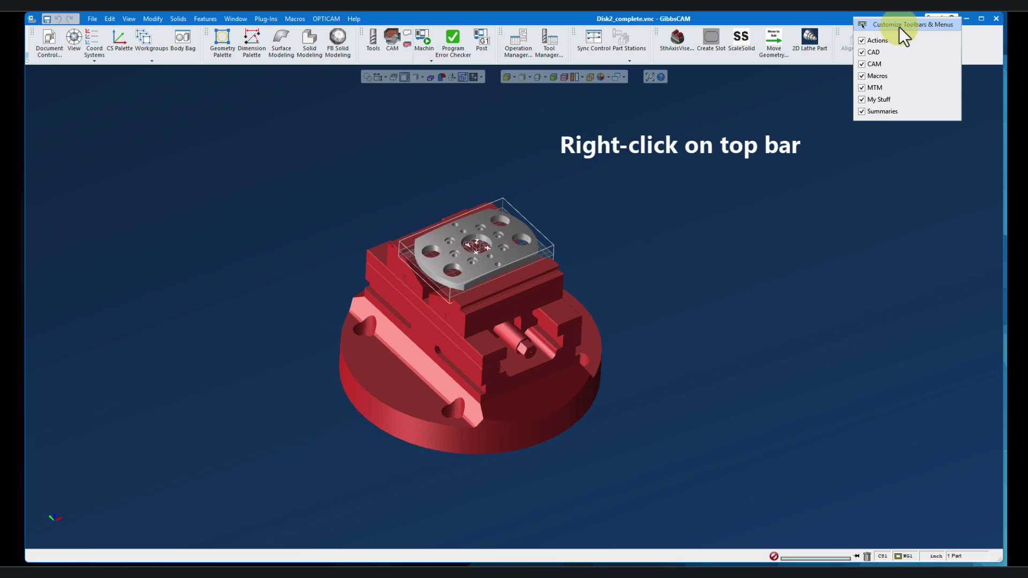
click(900, 26)
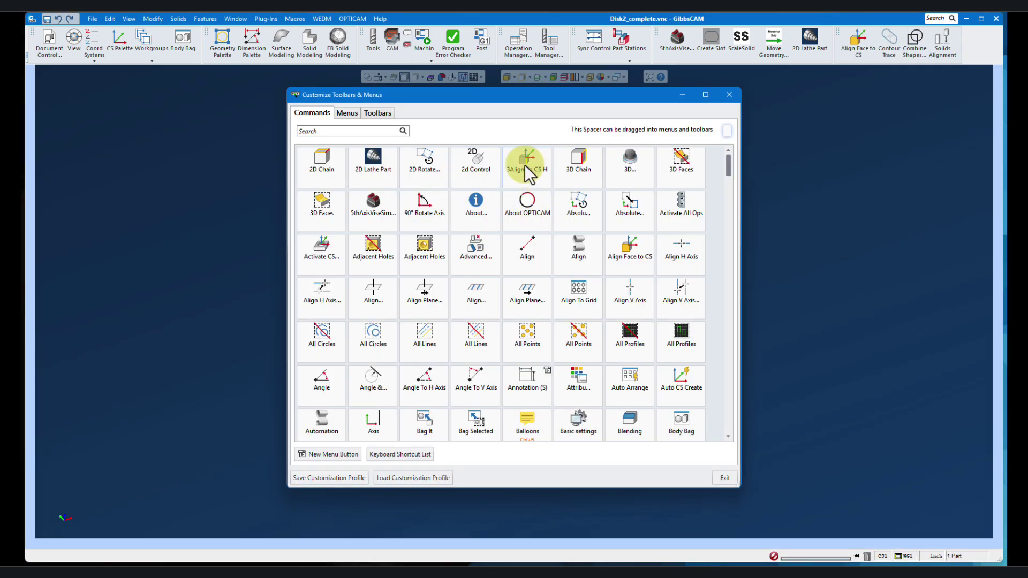
drag(610, 96, 545, 104)
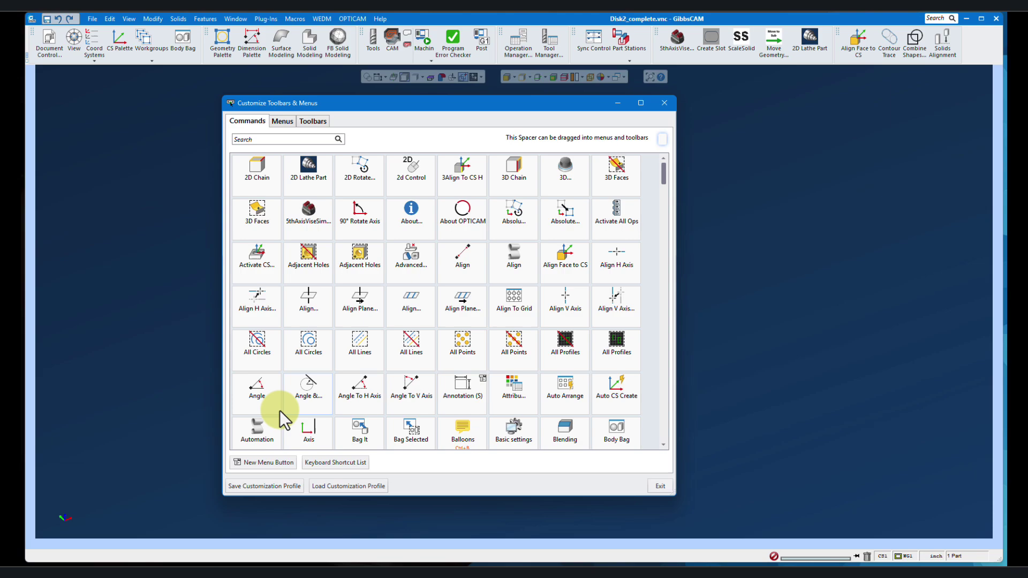
Step: Start saving the customization profile and browse to the Spot Light Parts folder within GibbsCAM Files > Files > Training Files
click(279, 486)
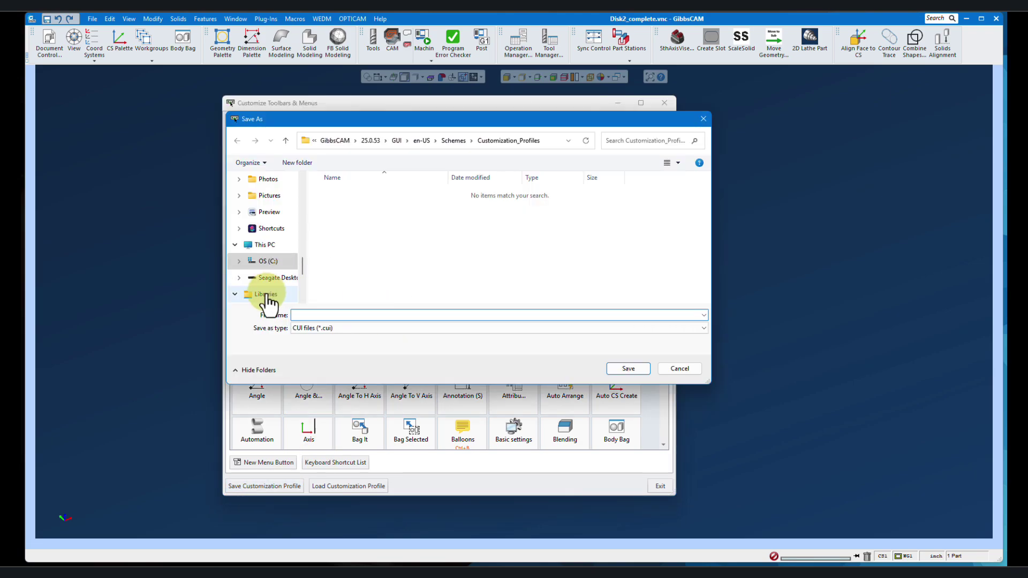
click(267, 293)
double_click(606, 191)
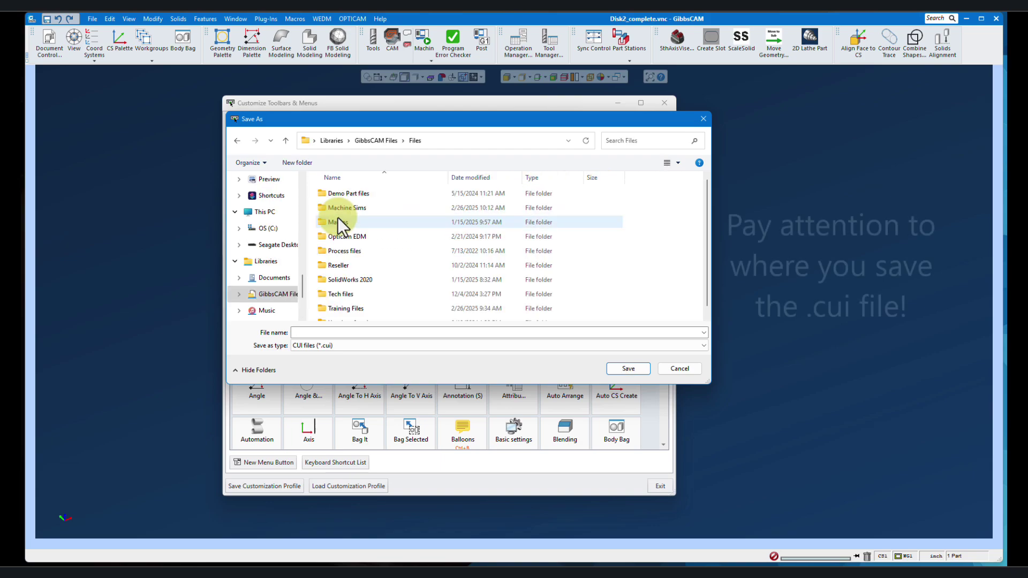
double_click(343, 308)
scroll(353, 278, down, 4)
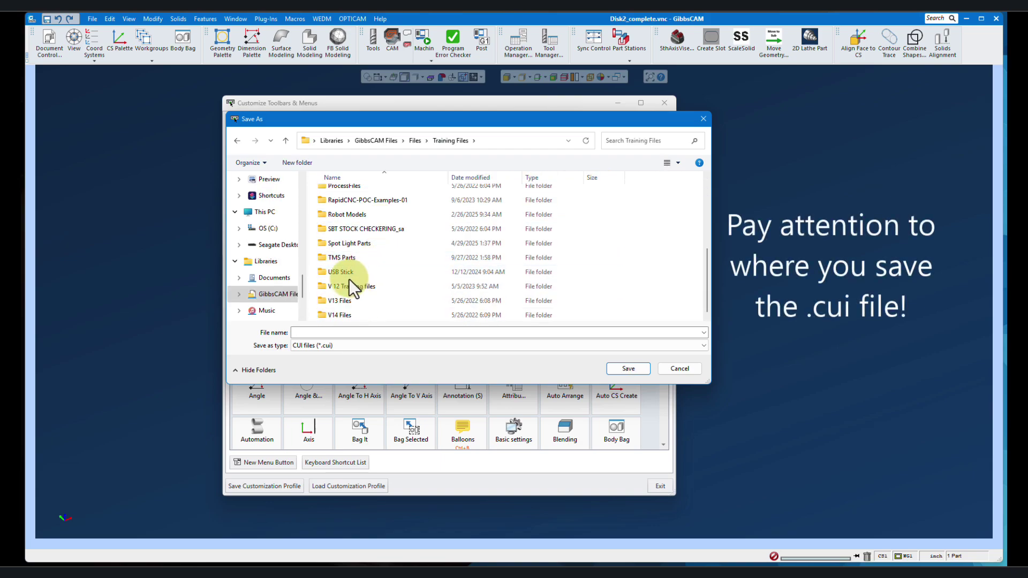
click(342, 243)
double_click(339, 247)
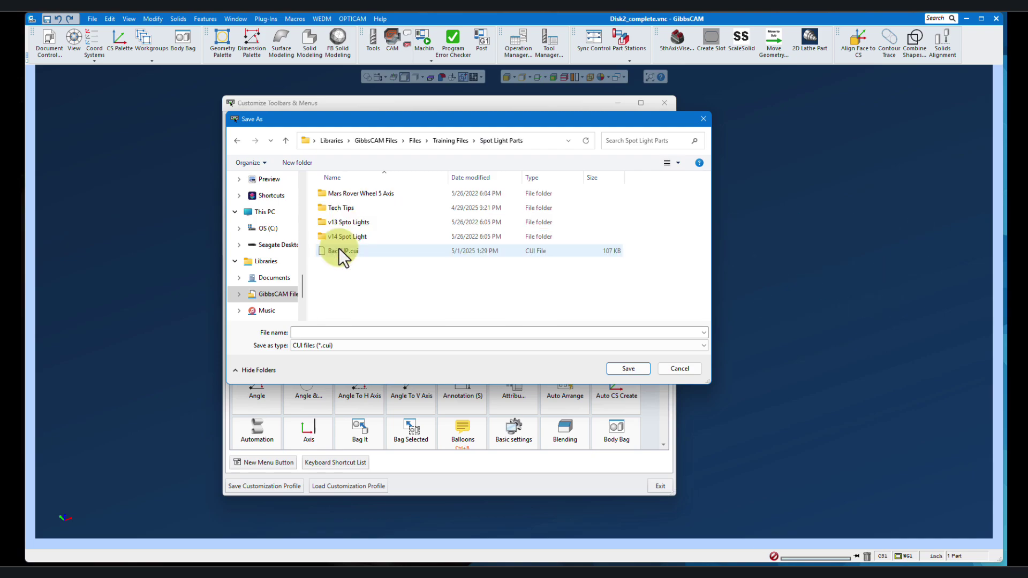
Step: Save the customization profile as BackUP.cui, replacing the existing file, and close the customization dialog
click(336, 255)
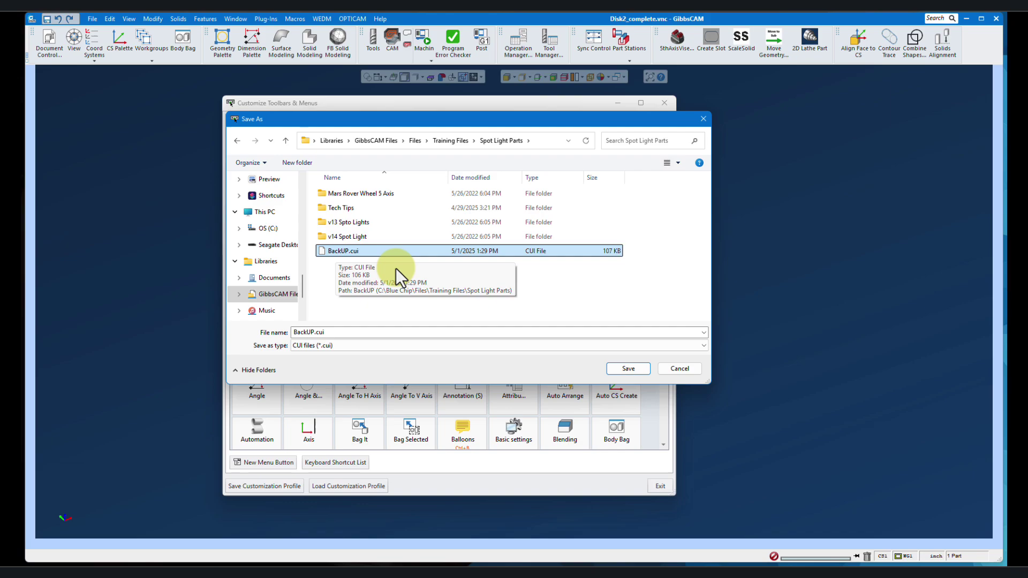
click(628, 368)
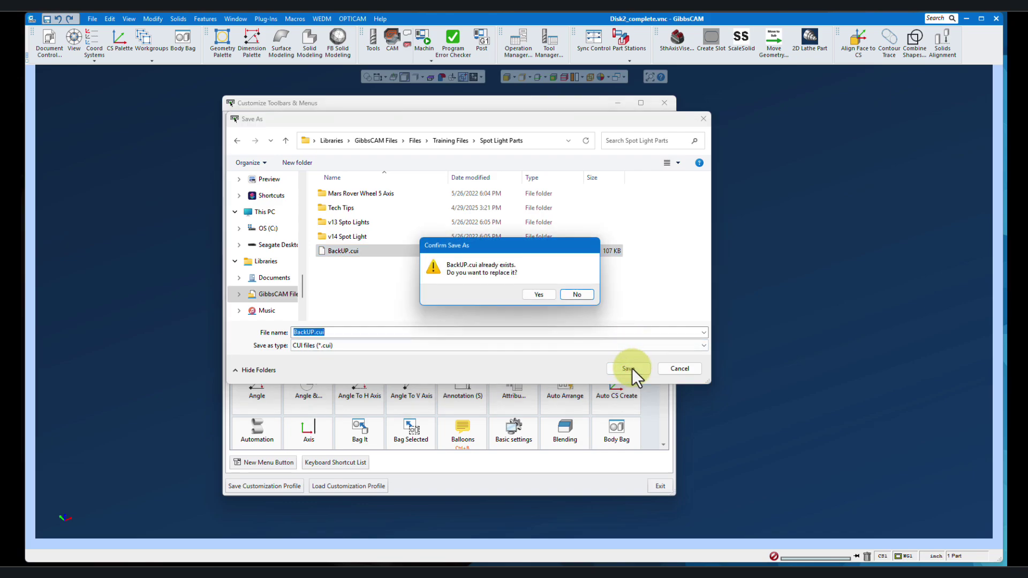
click(539, 294)
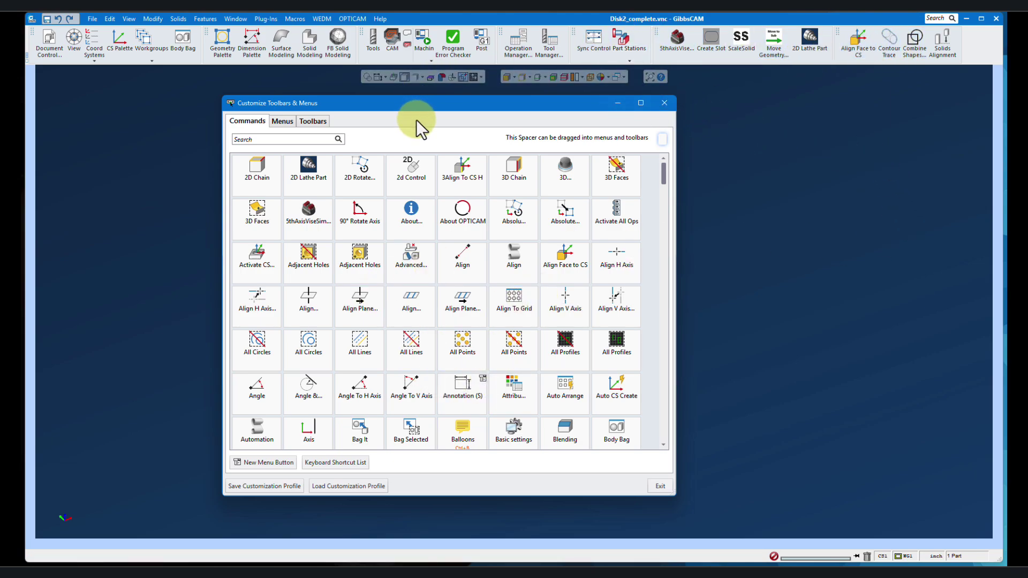
click(664, 103)
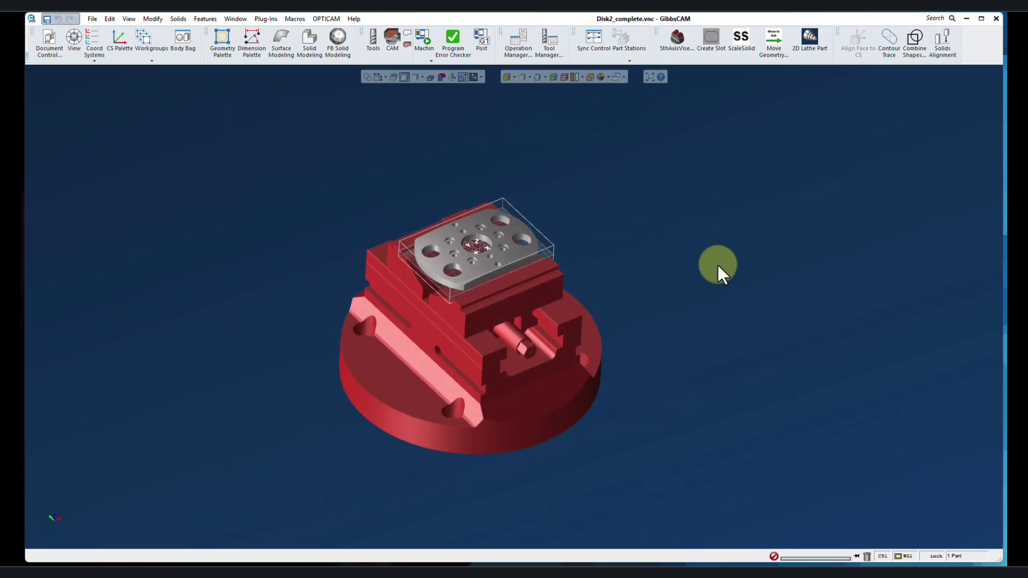
Step: Exit the program, saving the changes to Disk2_complete.vnc
click(996, 19)
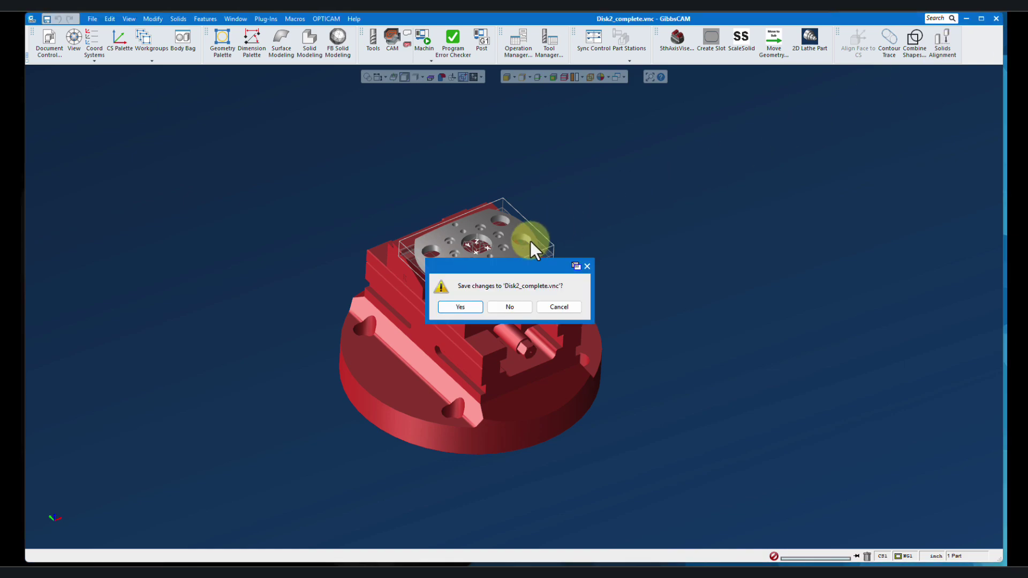
click(452, 309)
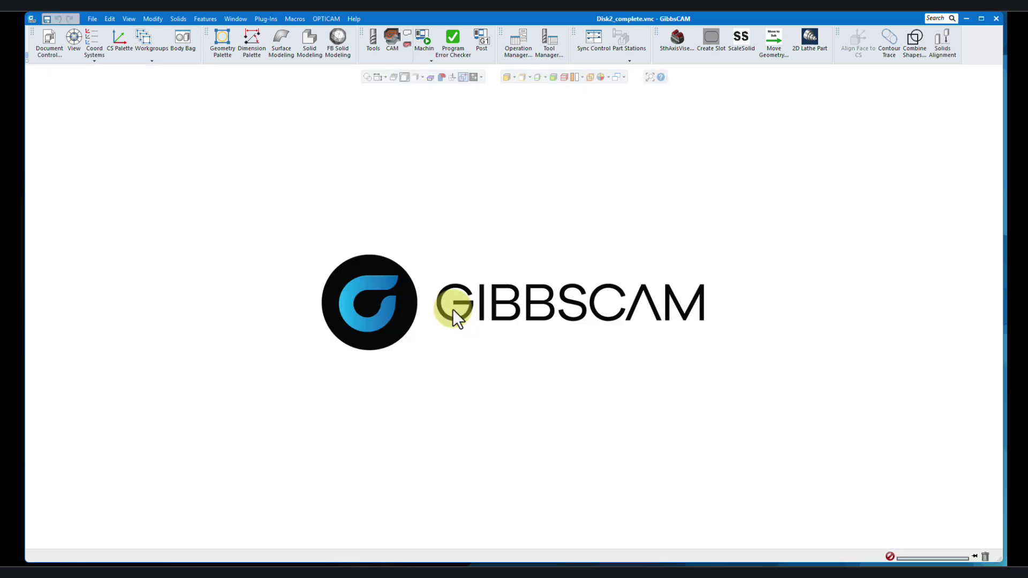
key(alt+F4)
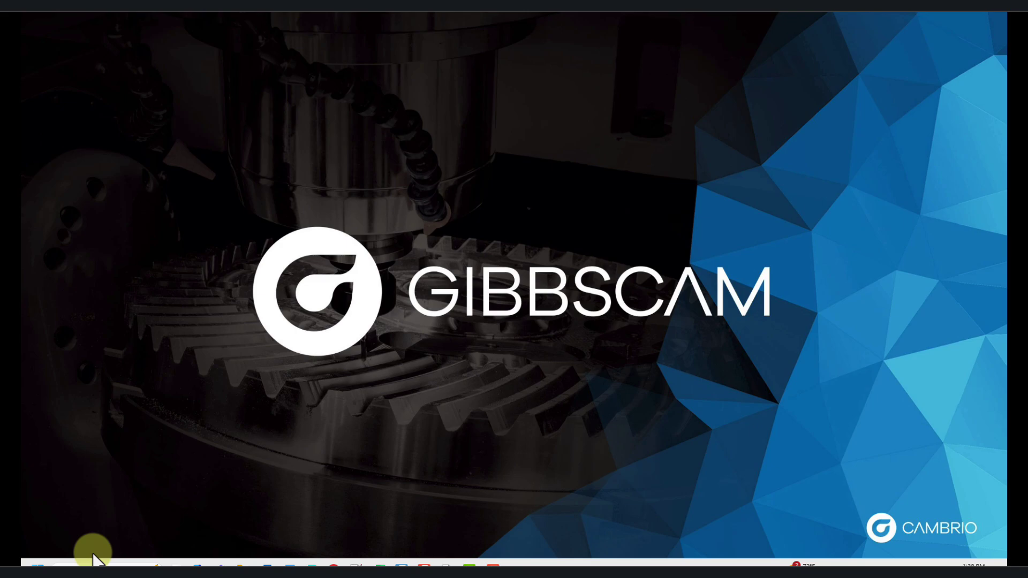
Step: Run Recovery Tool v25.0.53.0 en-US from the installed GibbsCAM programs to reset the settings to manufacturer defaults
click(39, 557)
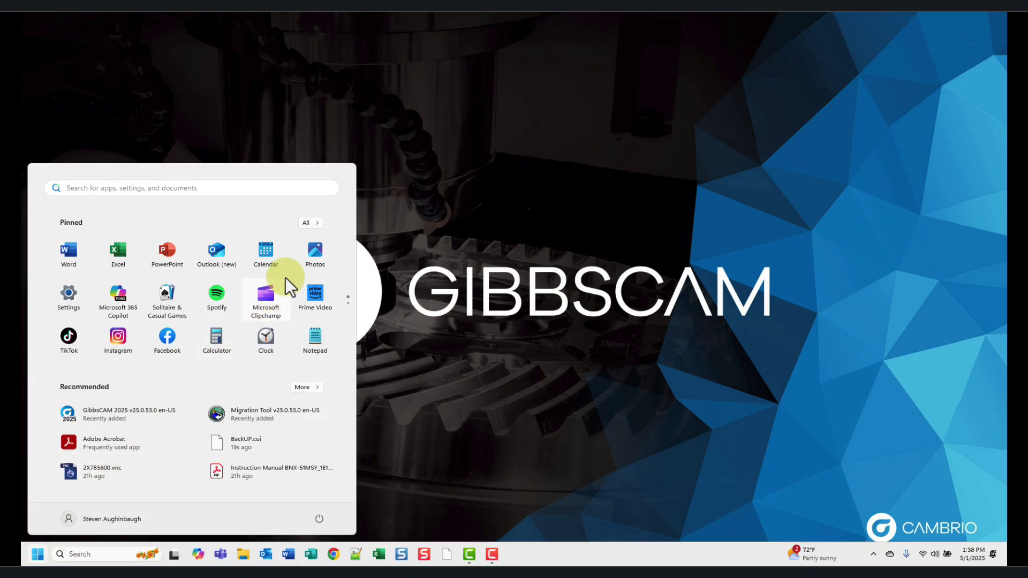
click(305, 226)
scroll(123, 400, down, 10)
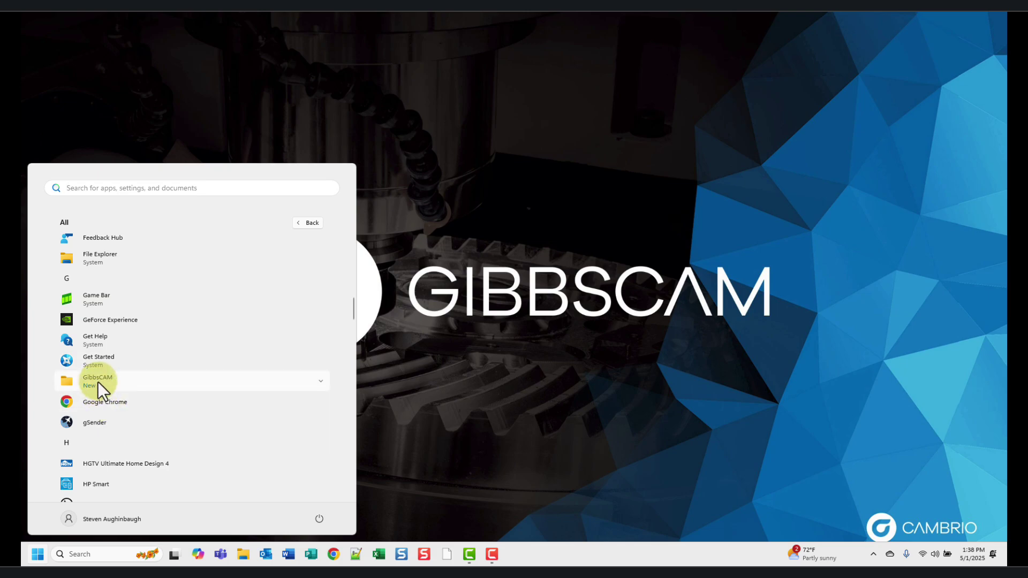
click(98, 381)
scroll(153, 361, down, 2)
scroll(153, 364, down, 5)
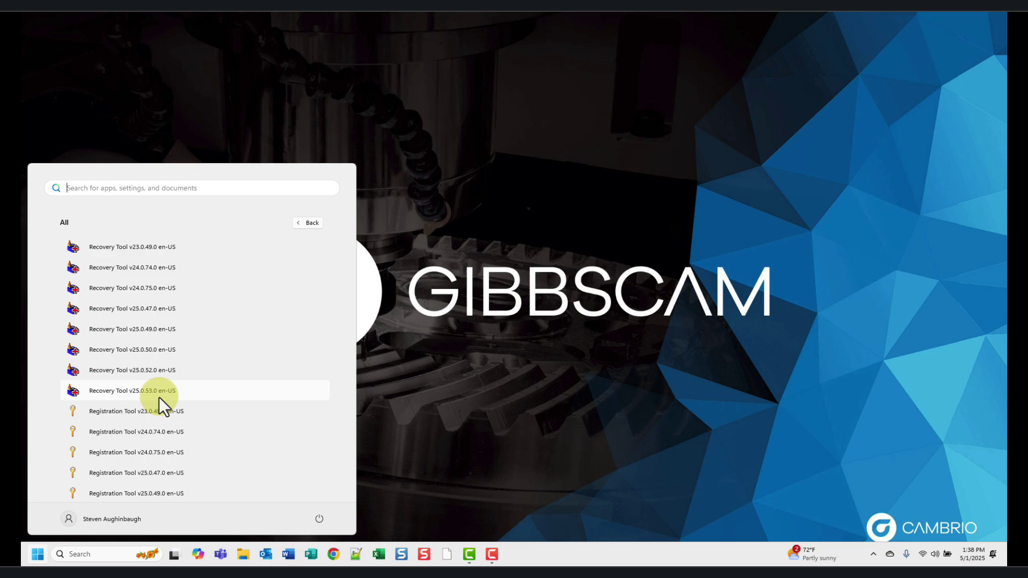
click(107, 391)
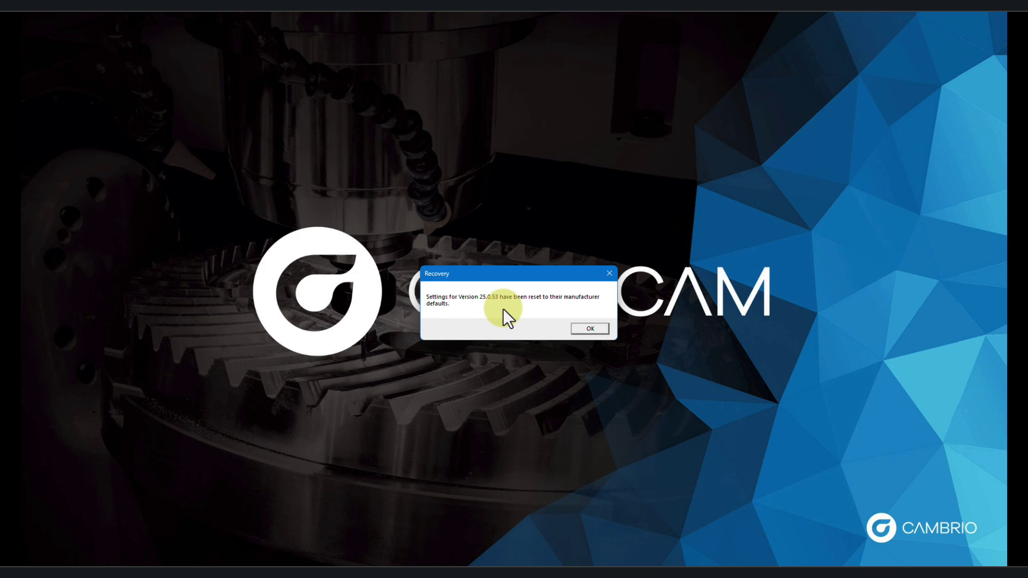
click(590, 328)
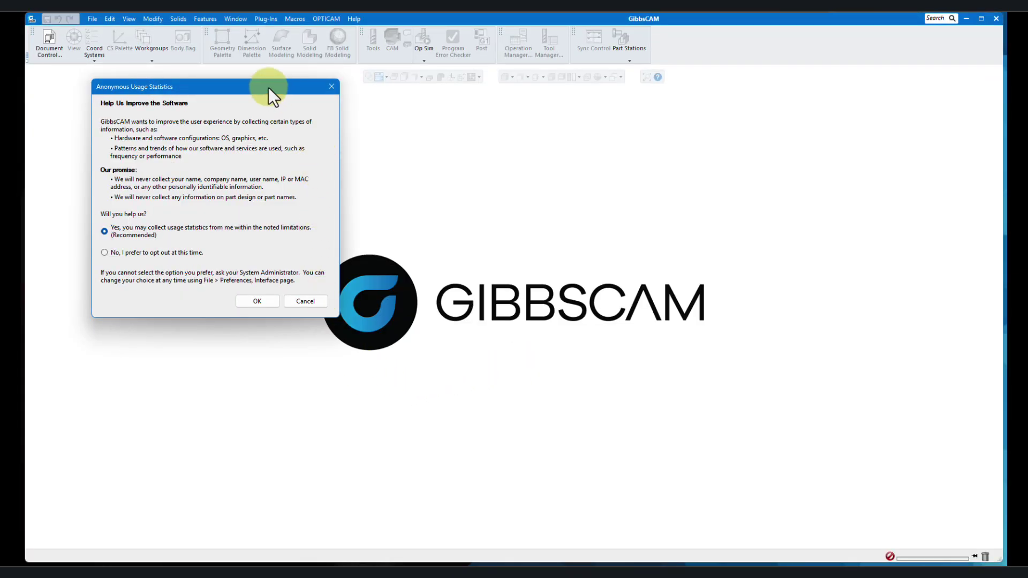
Step: Agree to the collection of anonymous usage statistics in the restarted GibbsCAM
drag(268, 88, 579, 101)
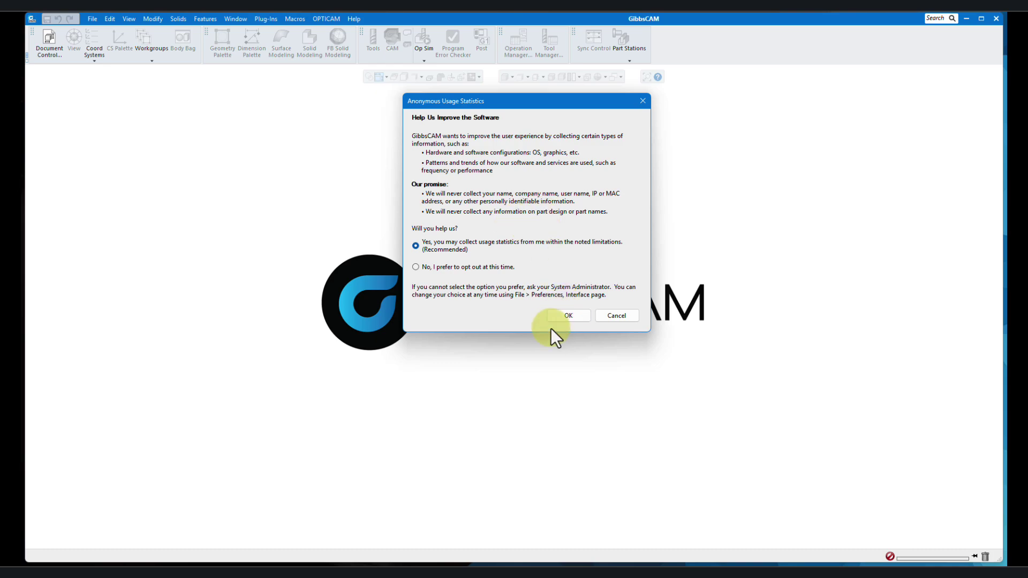
click(569, 315)
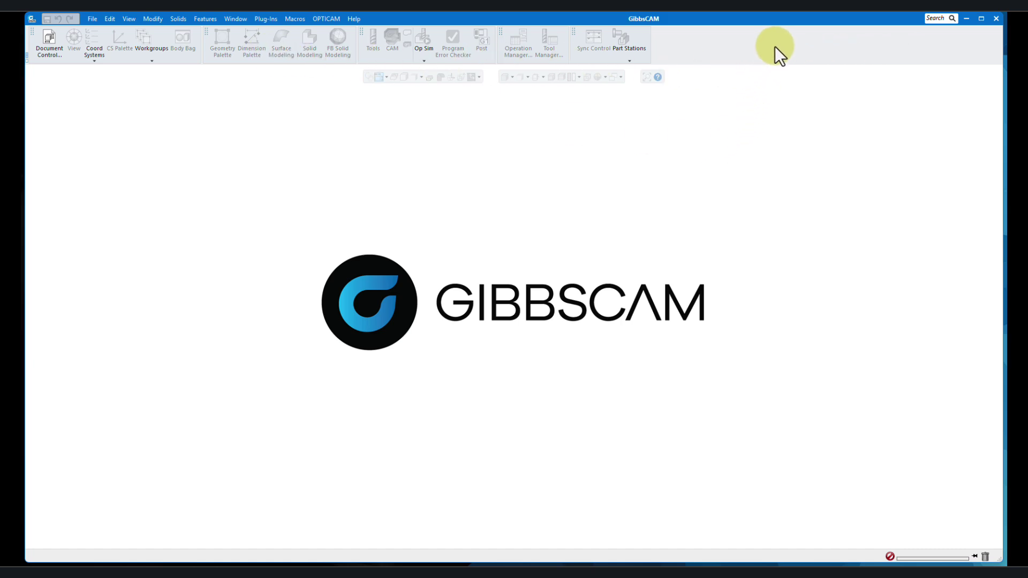
Step: Load the BackUP.cui customization profile from the Spot Light Parts folder and close the customization dialog
right_click(778, 20)
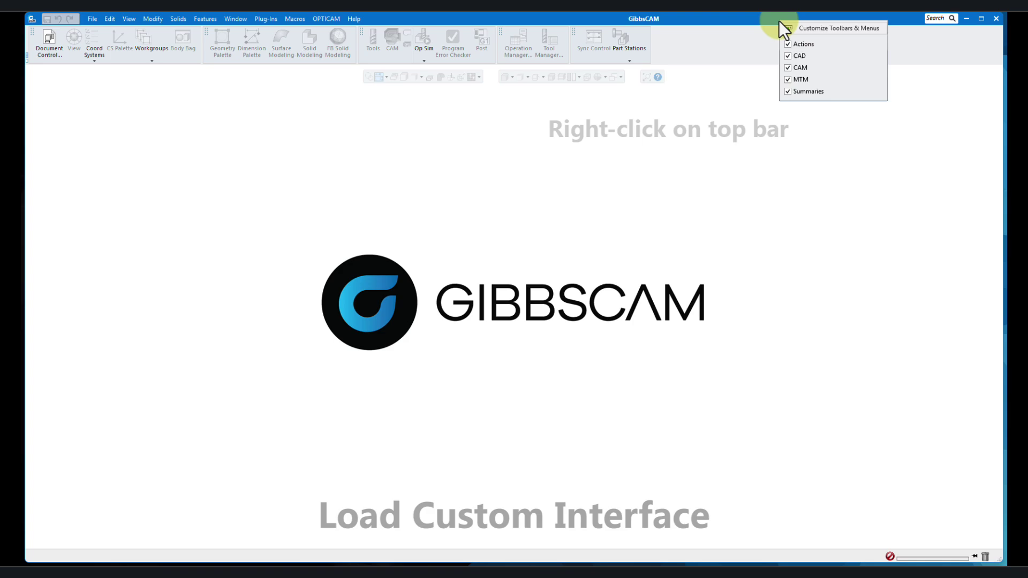
click(821, 28)
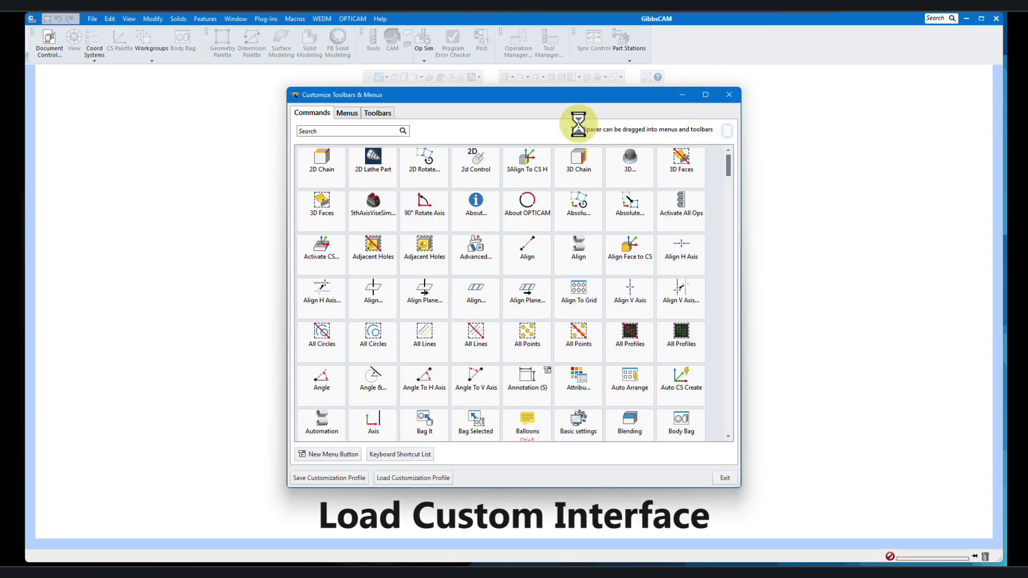
click(413, 477)
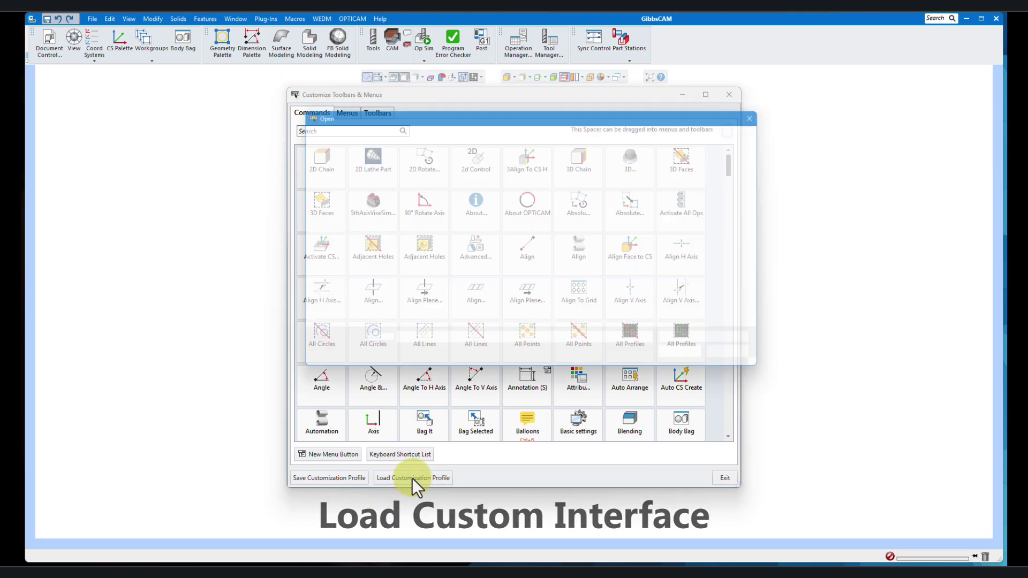
click(404, 242)
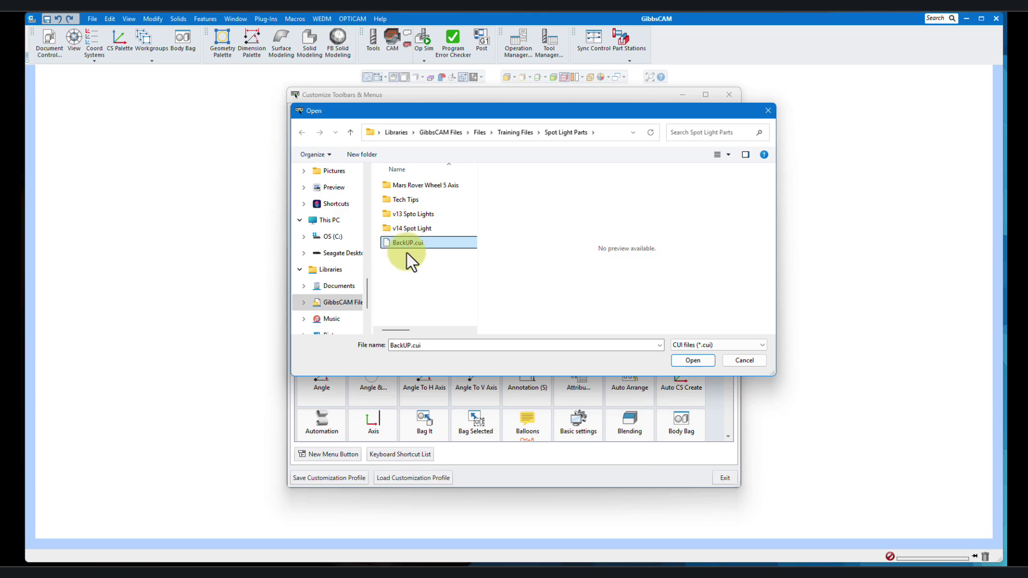
click(693, 360)
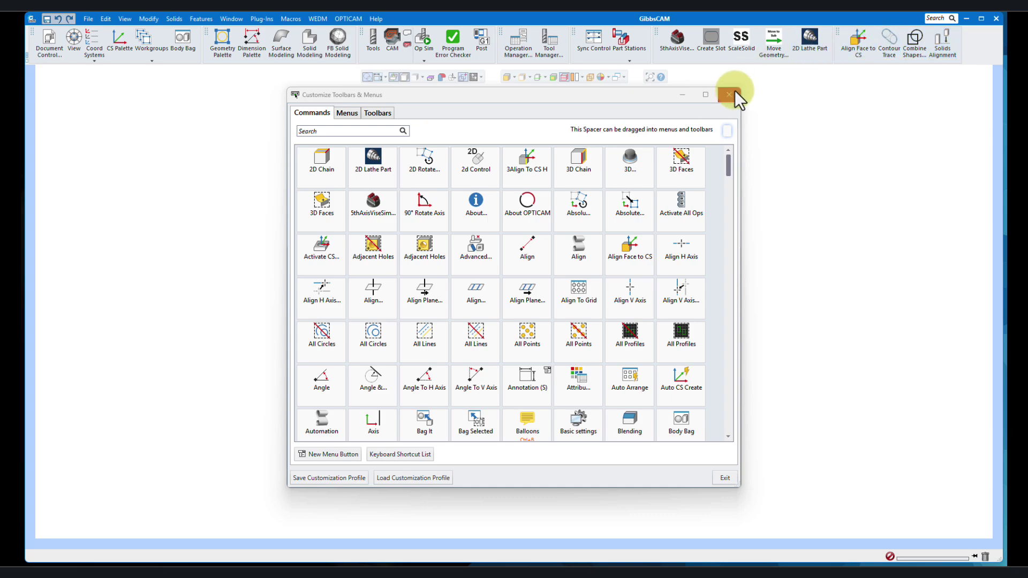
click(730, 92)
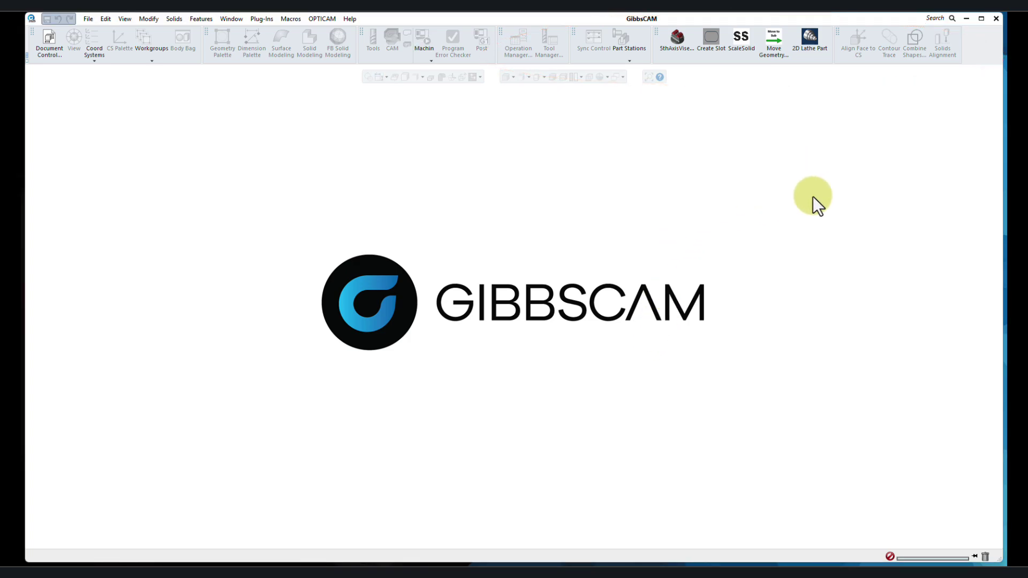
Step: Open the part file Disk2_complete.vnc from the Doosan DVF5000 Sample Part folder
click(88, 18)
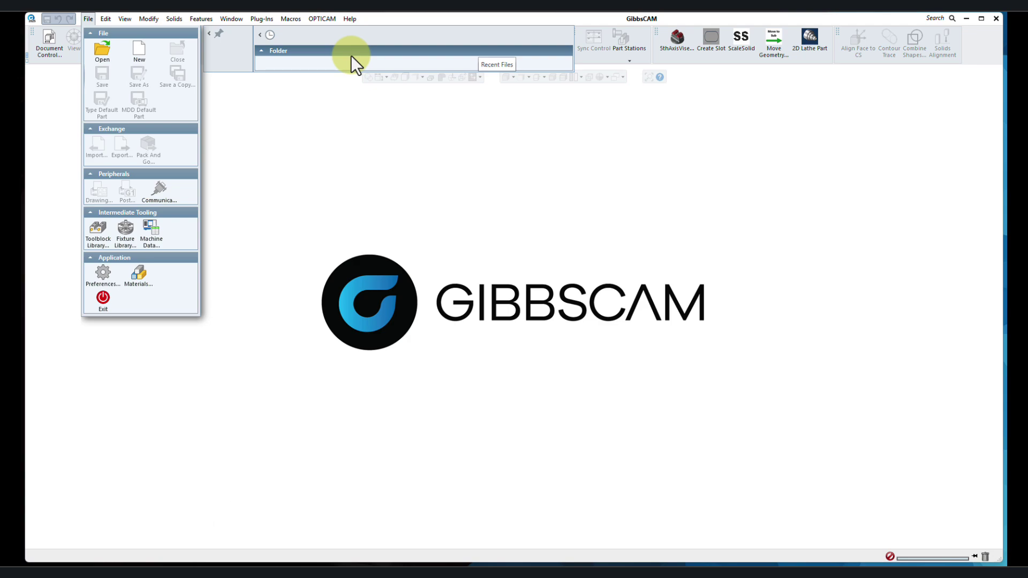
click(100, 50)
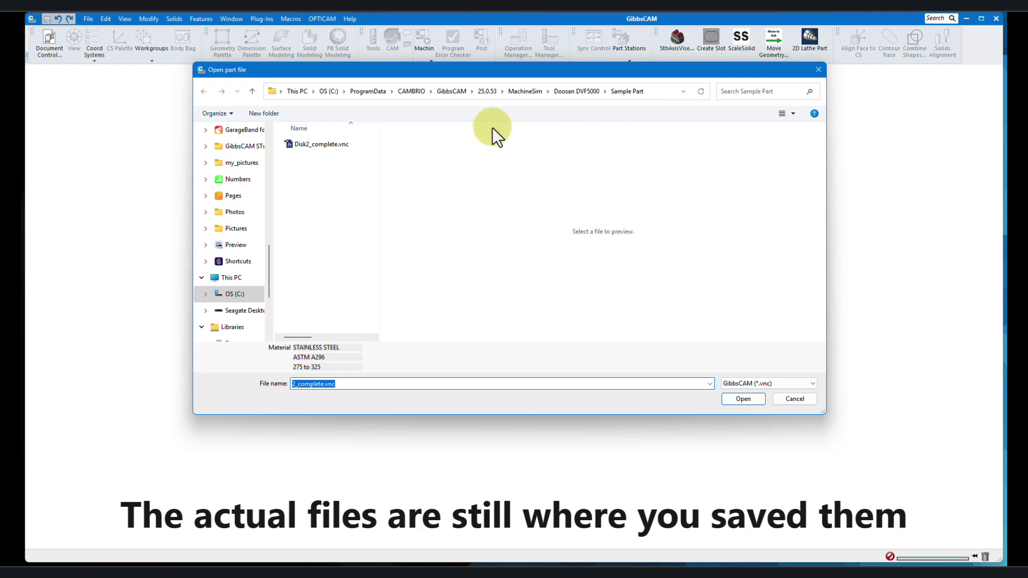
click(328, 144)
click(745, 397)
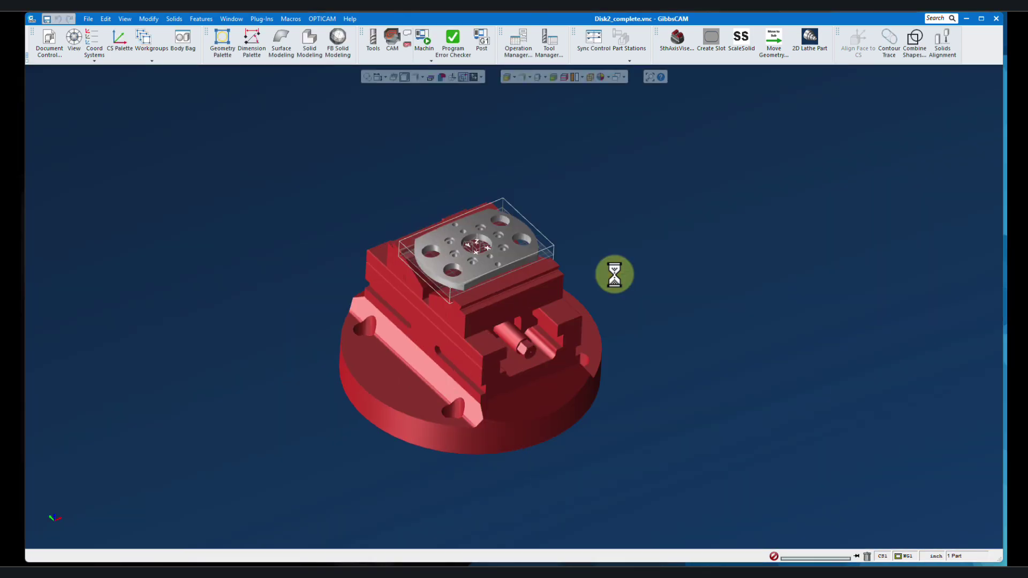
Step: Start Machine Sim rendering for the part and play the machining simulation
click(425, 43)
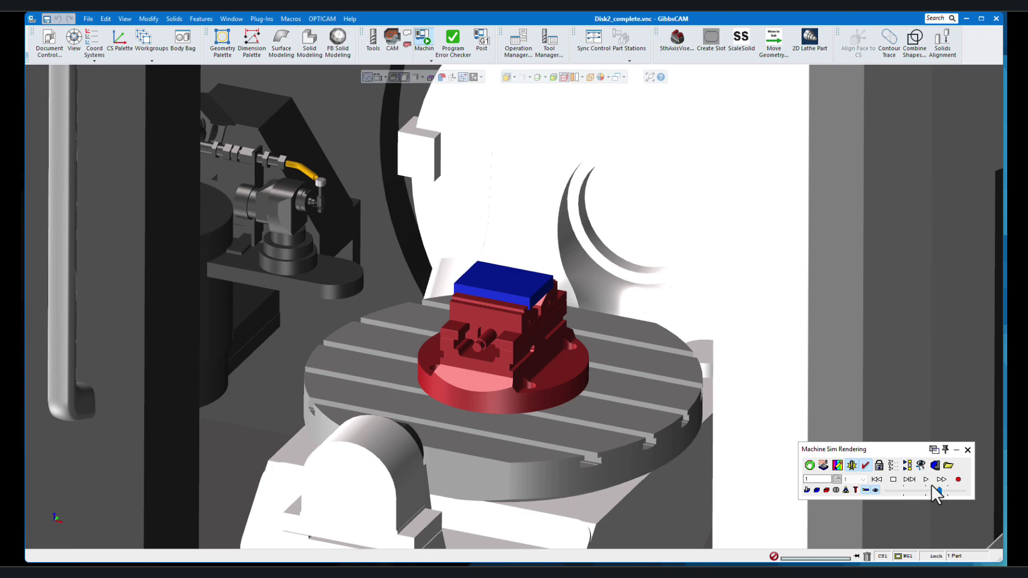
click(926, 479)
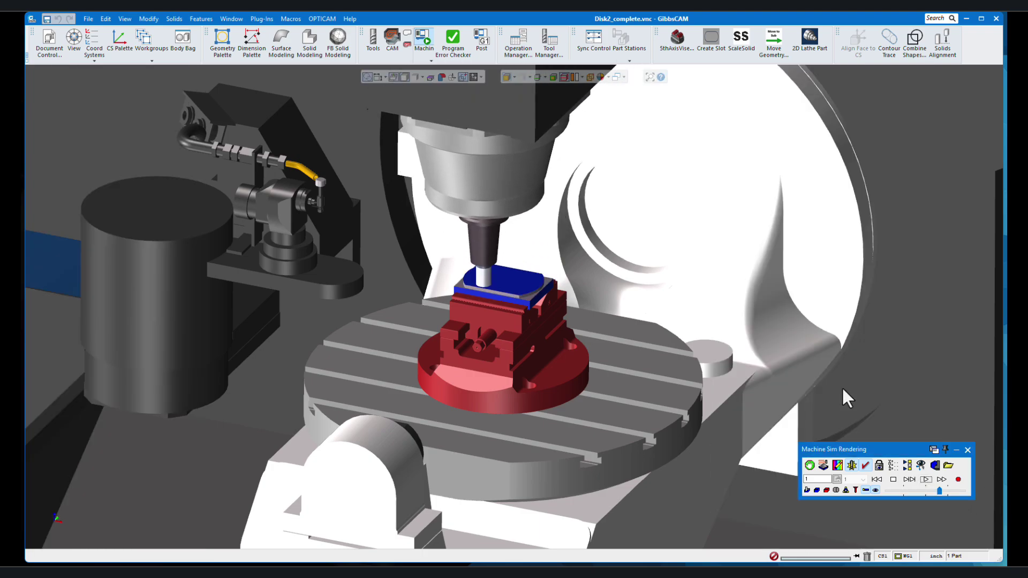